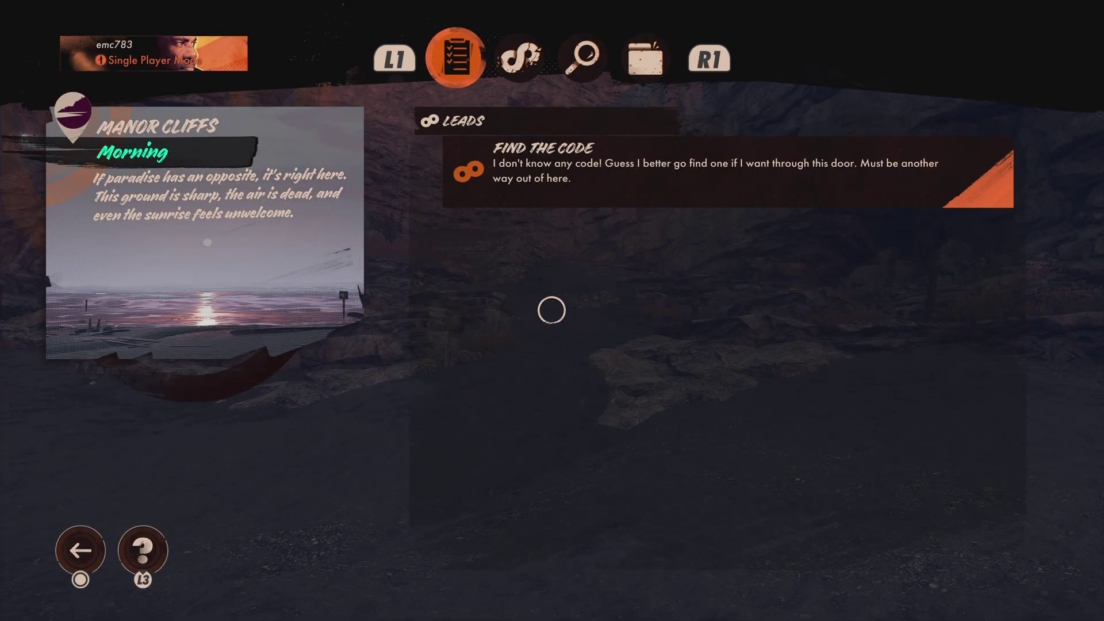
key("e")
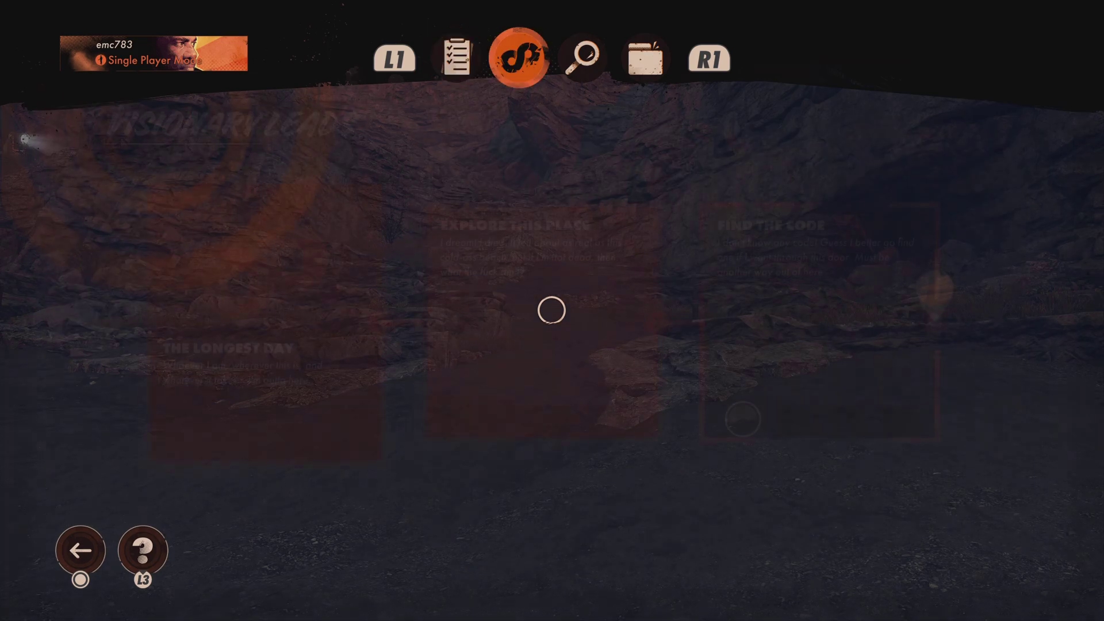
key("e")
key("e")
key("e")
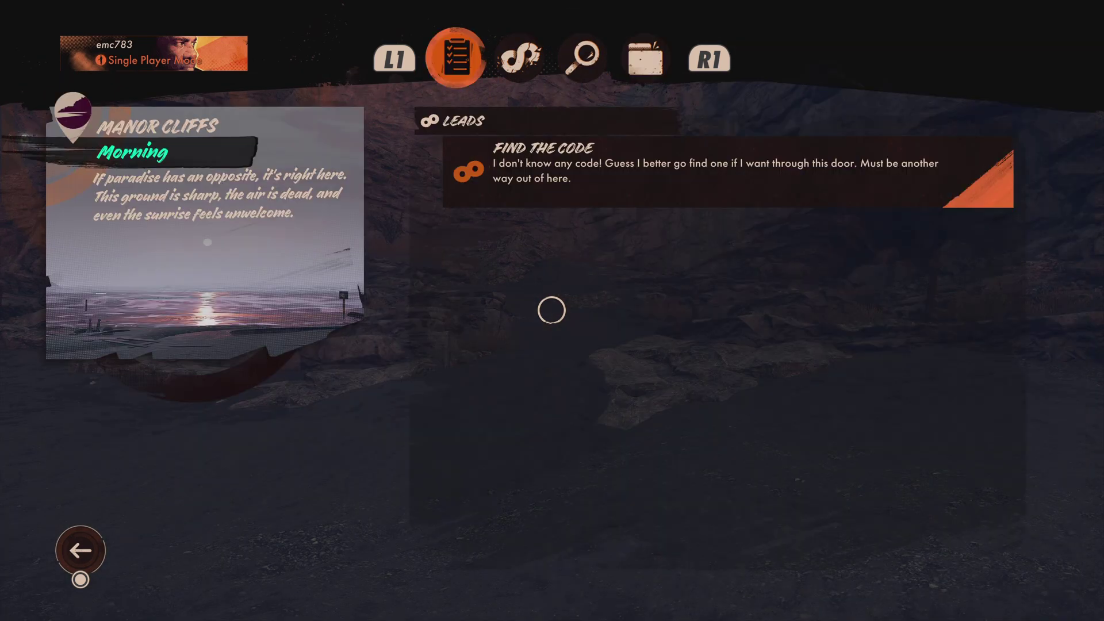
key("e")
key("e")
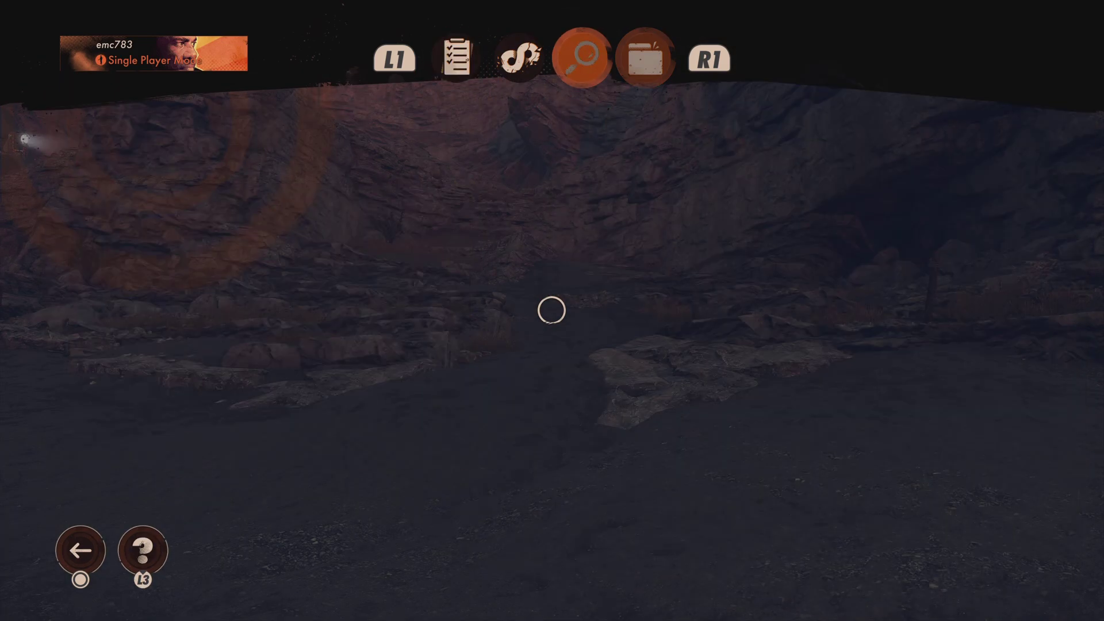
key("q")
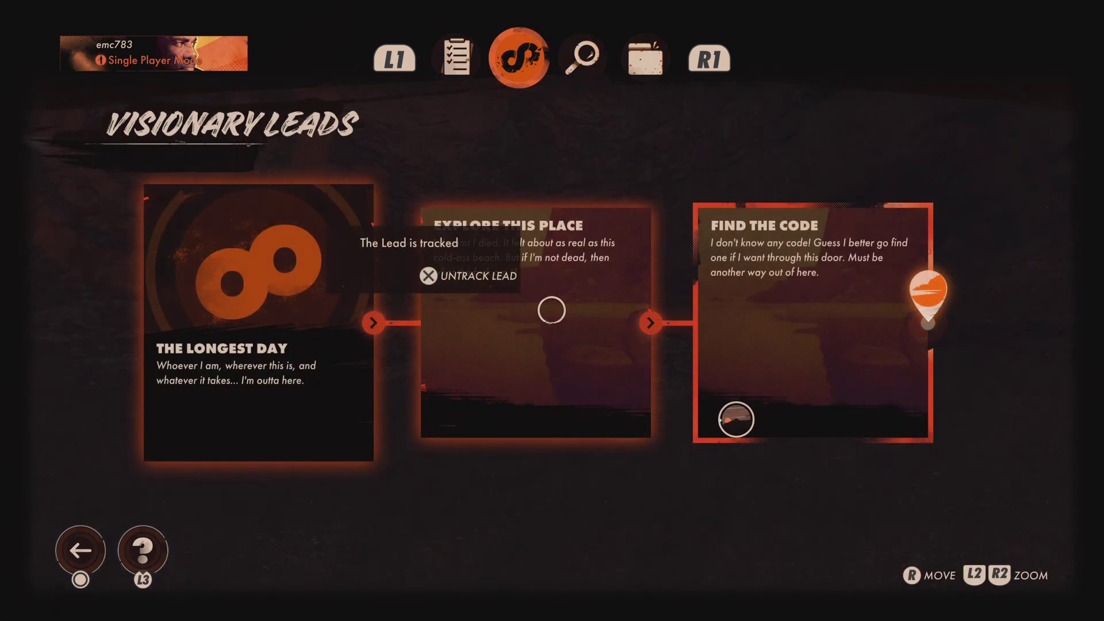
key("q")
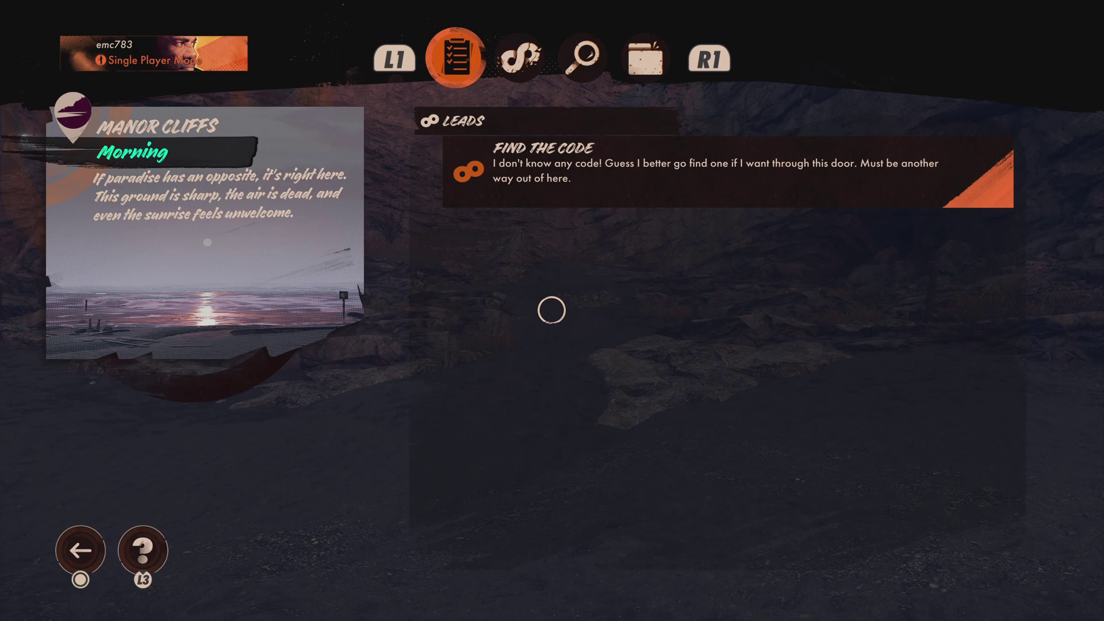
key("e")
key("e")
key("e")
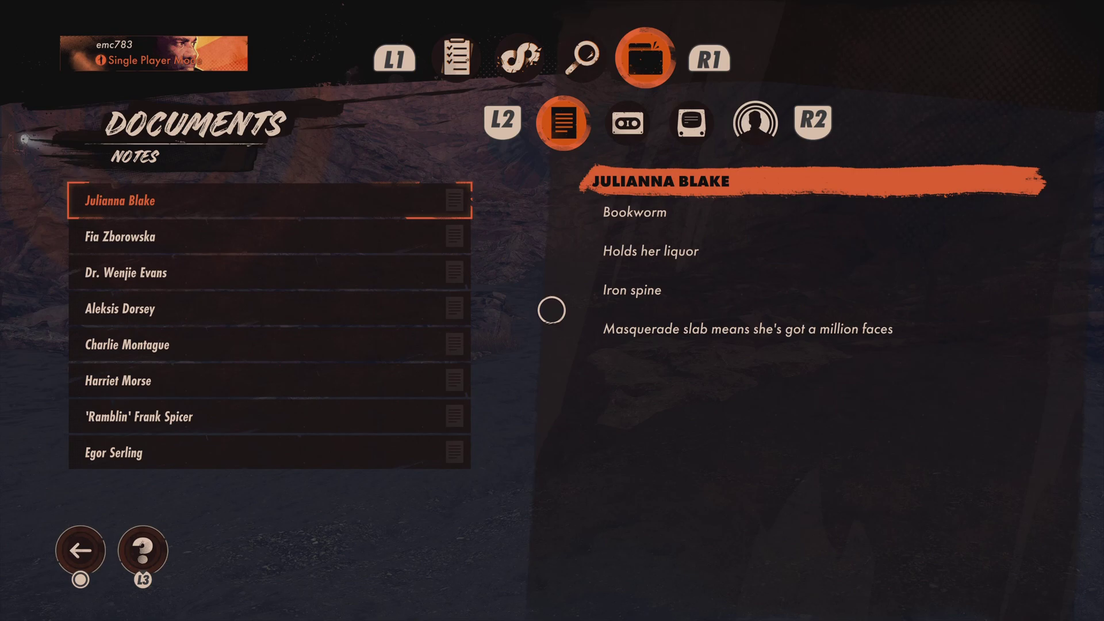
- Return to the Journal's Manor Cliffs card, then close the pause menu to resume on the beach
key("q")
key("q")
key("q")
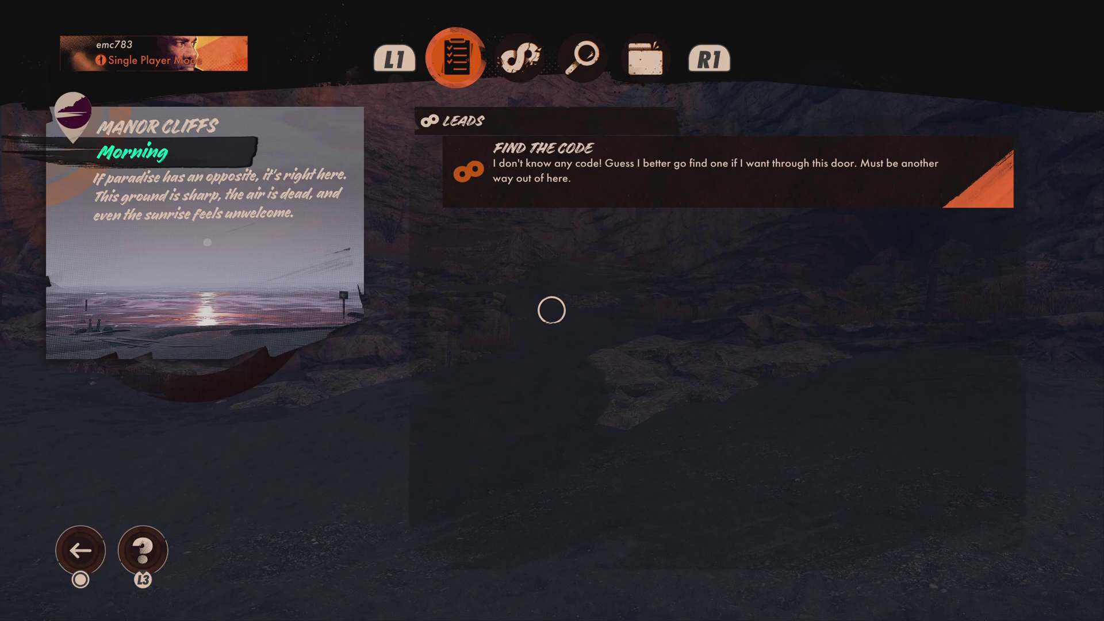
key("Escape")
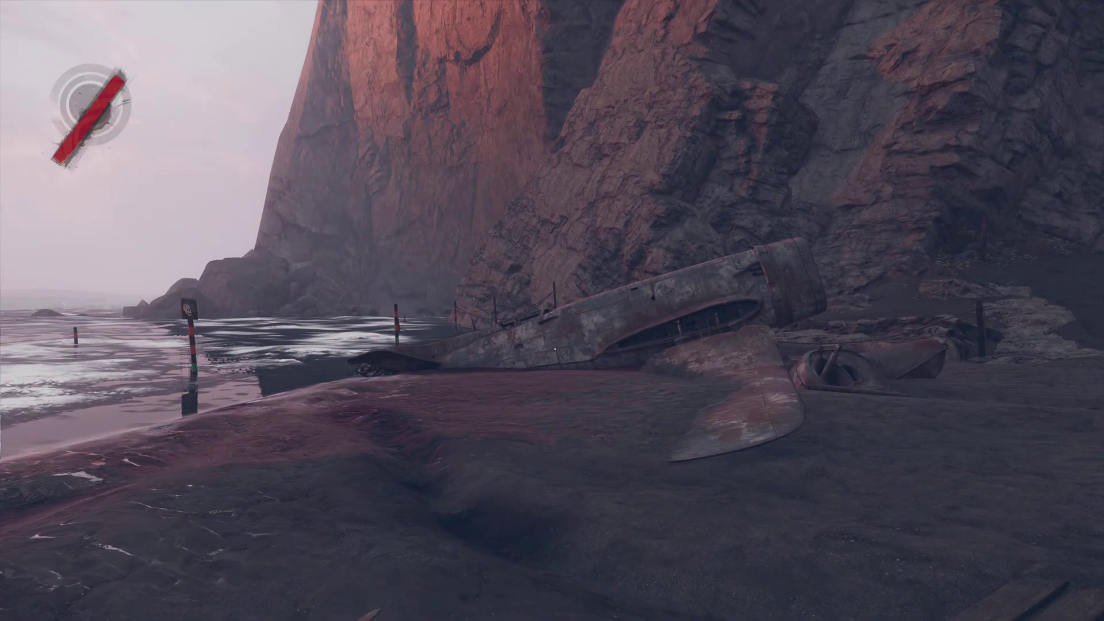